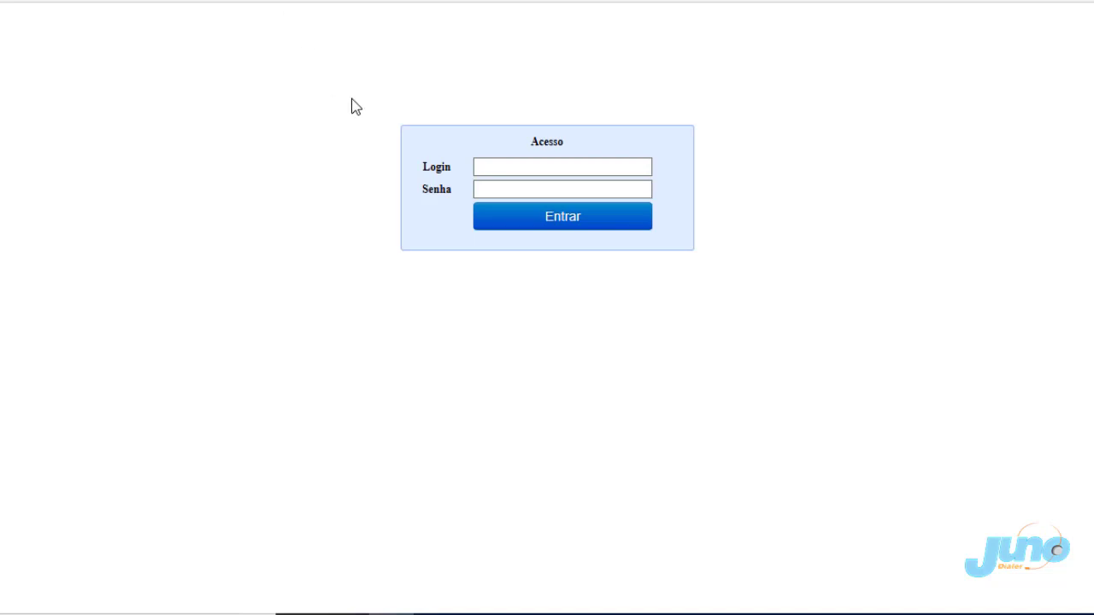
Sign in to Juno Dialer with the saved autofill login and go to Campanhas.
left_click(484, 167)
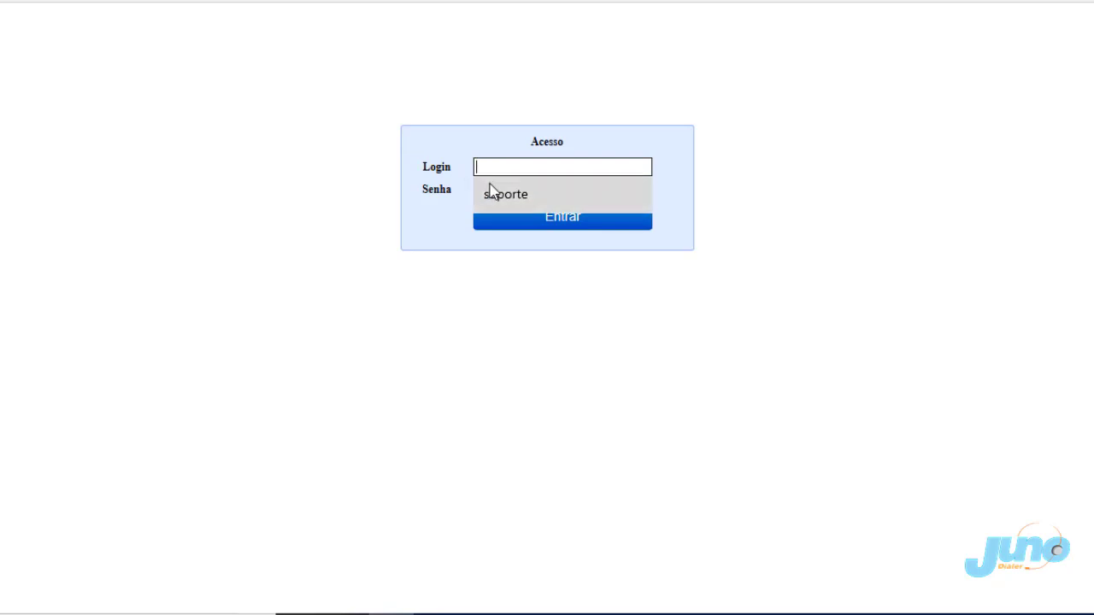
left_click(490, 194)
left_click(509, 219)
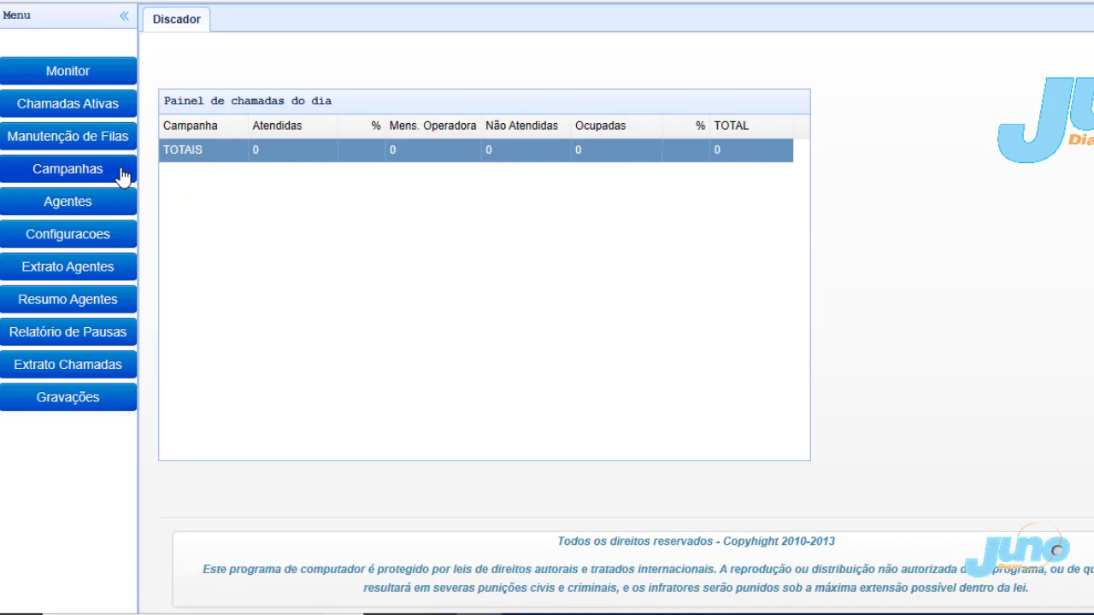
left_click(122, 176)
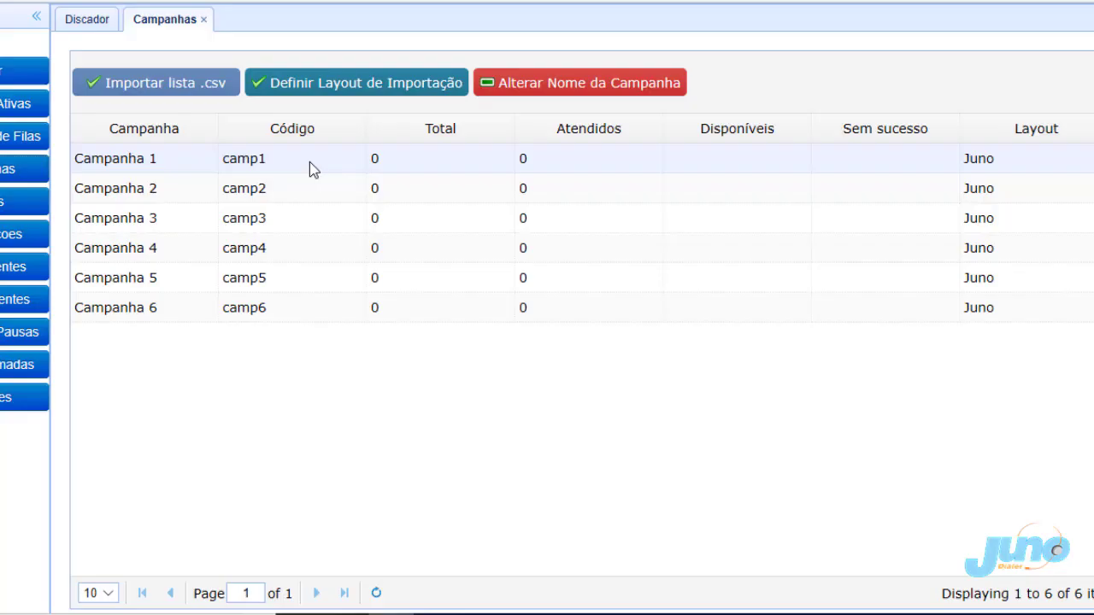
Set Campanha 1's import layout to ABSOLUTO and confirm the change.
left_click(309, 161)
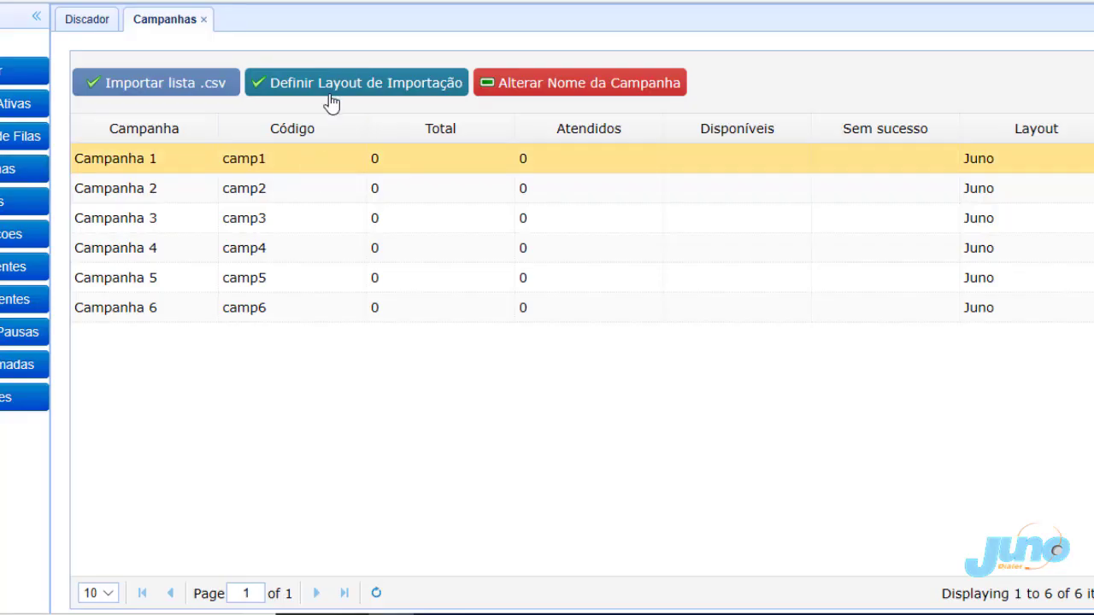
left_click(330, 90)
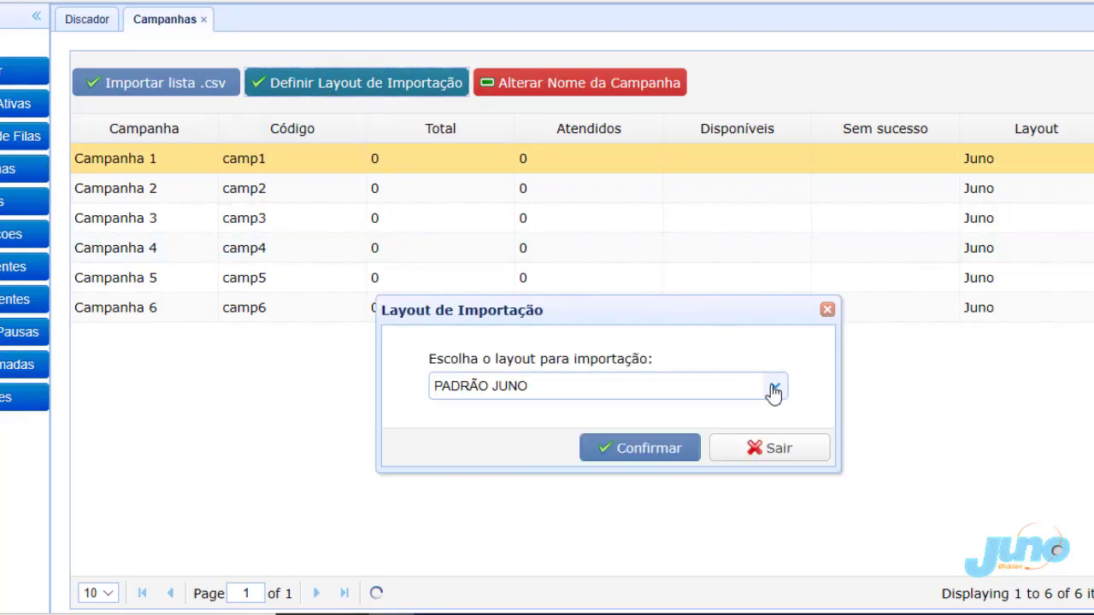
left_click(773, 390)
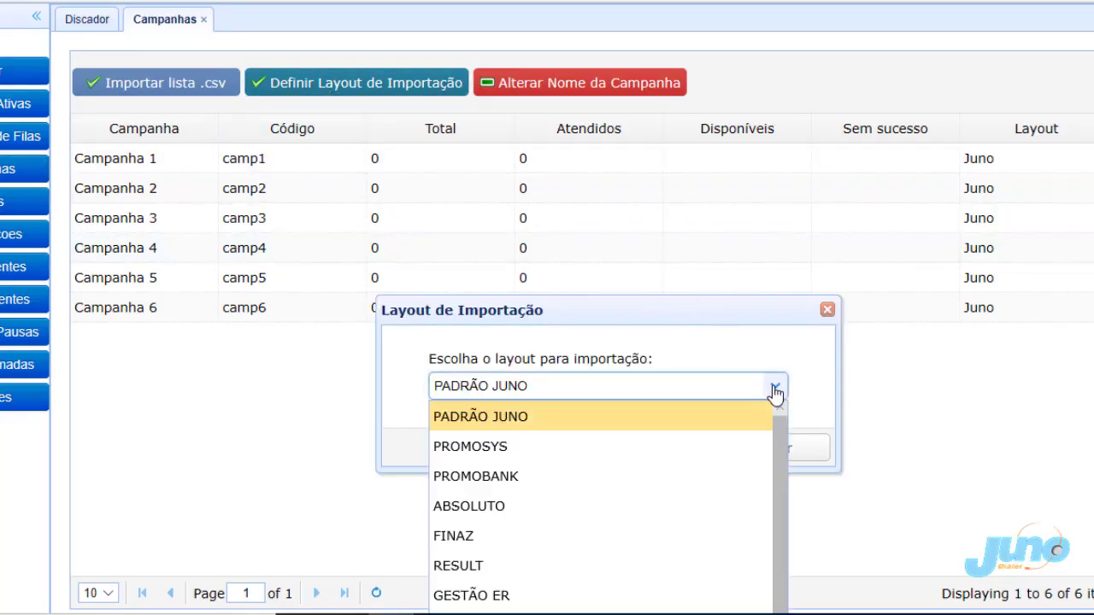
left_click(504, 507)
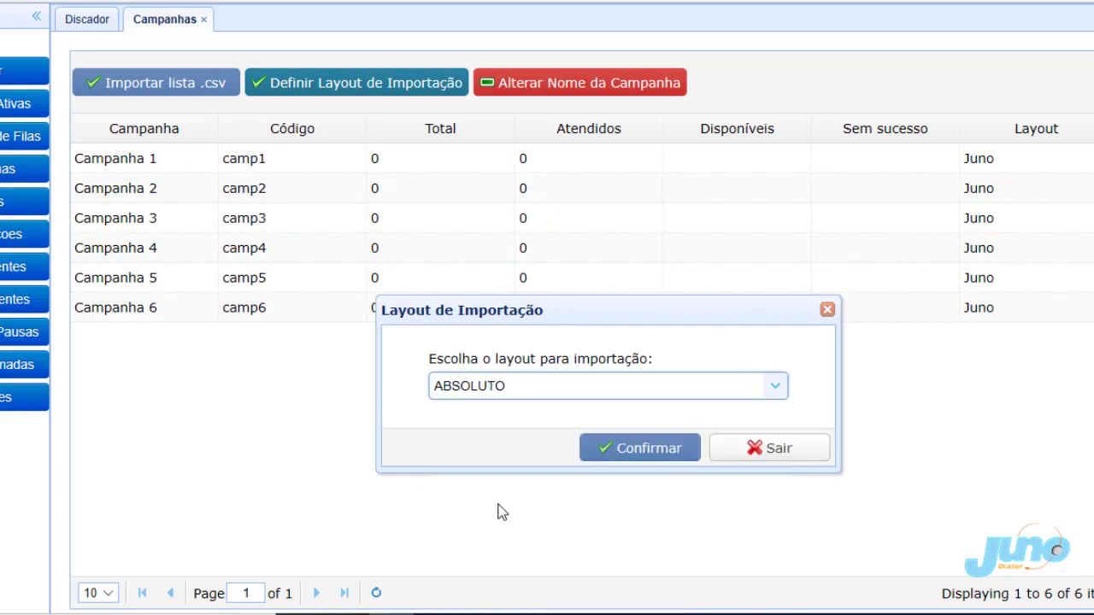
left_click(622, 458)
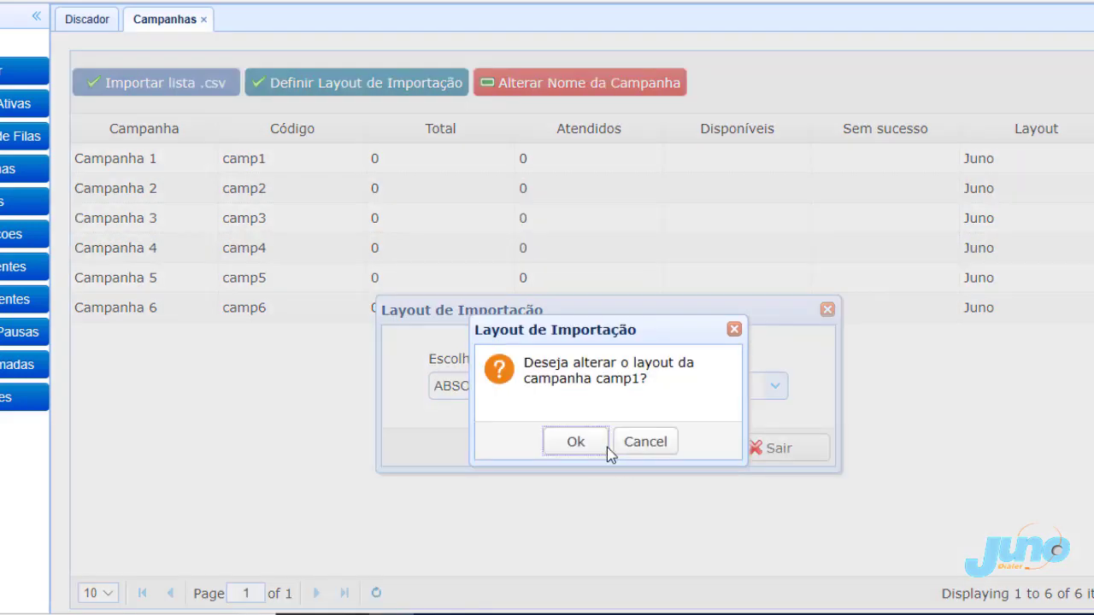
left_click(594, 453)
left_click(596, 446)
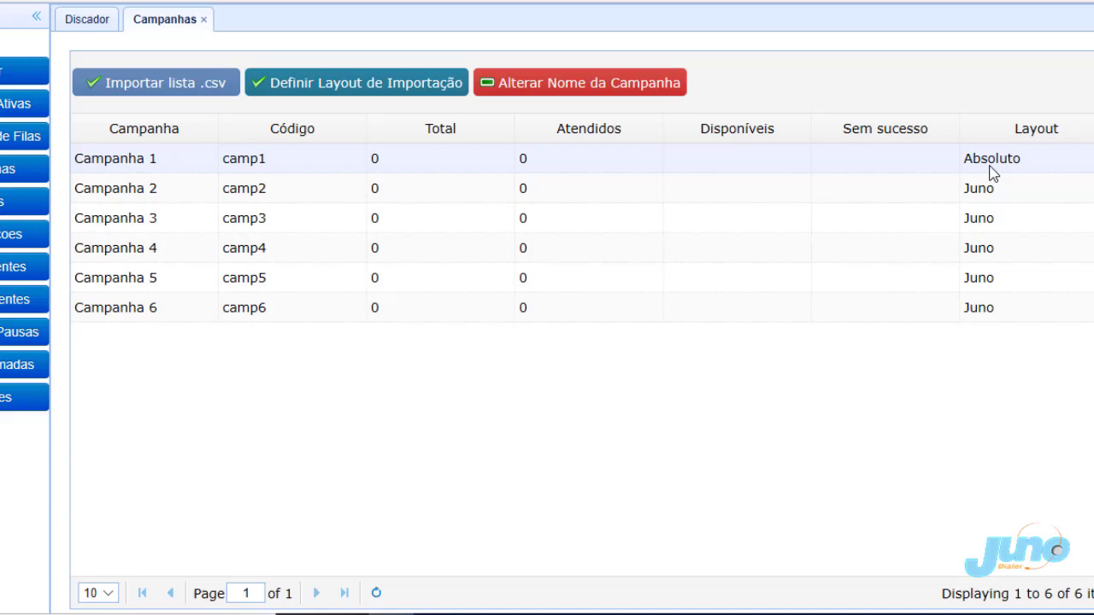
left_click(162, 92)
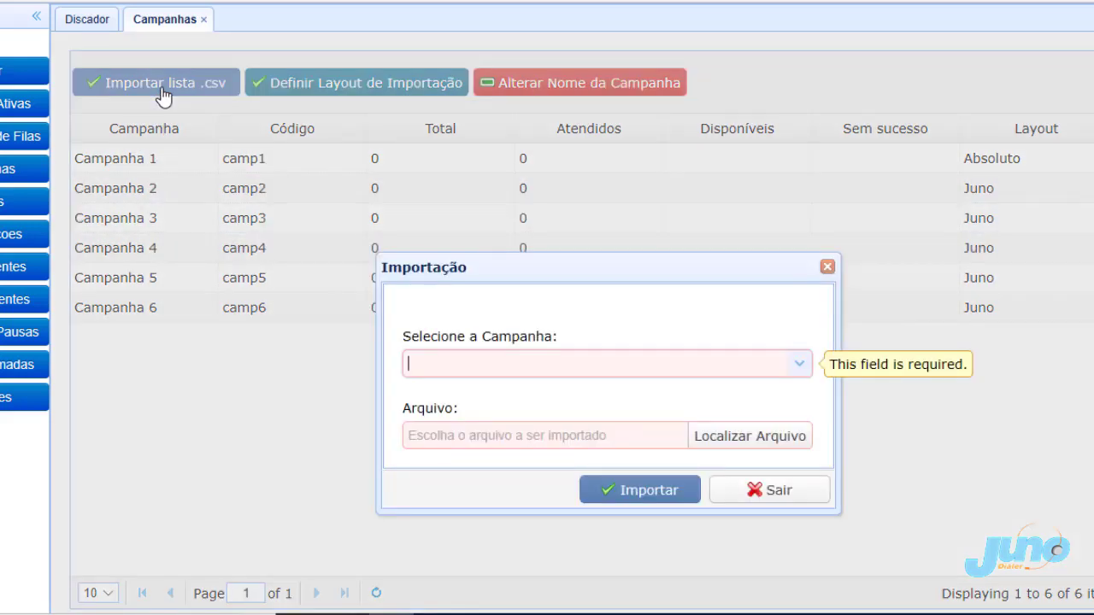
left_click(798, 365)
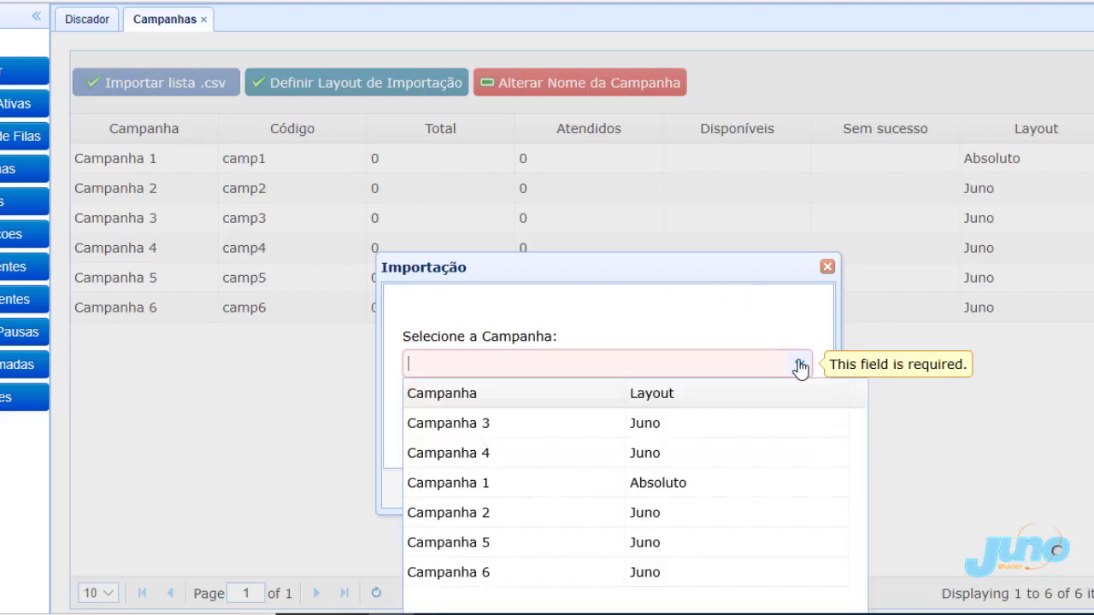
left_click(675, 486)
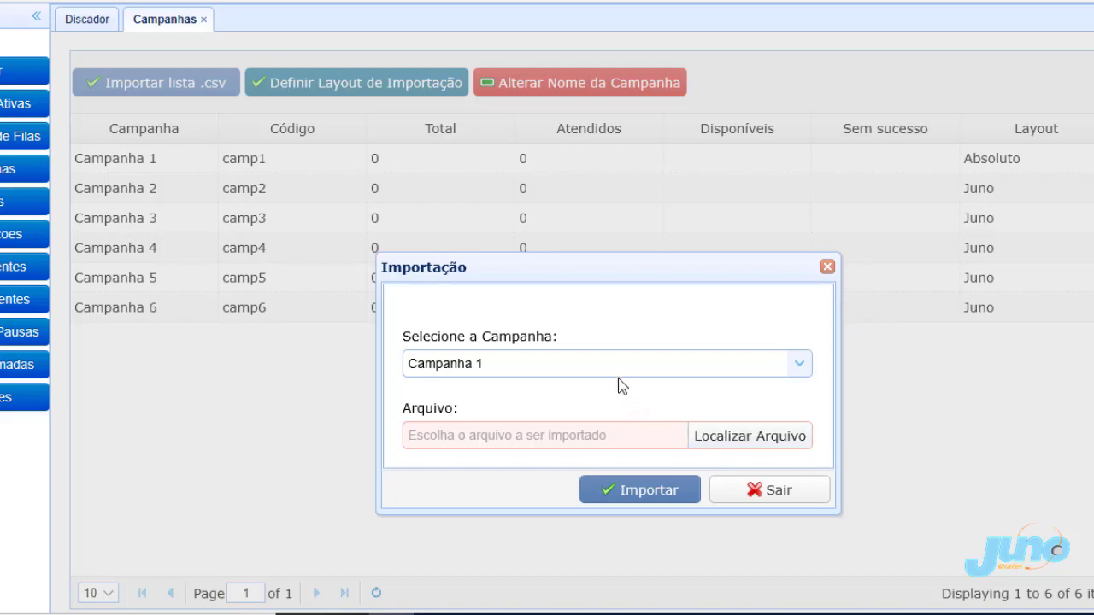
left_click(742, 439)
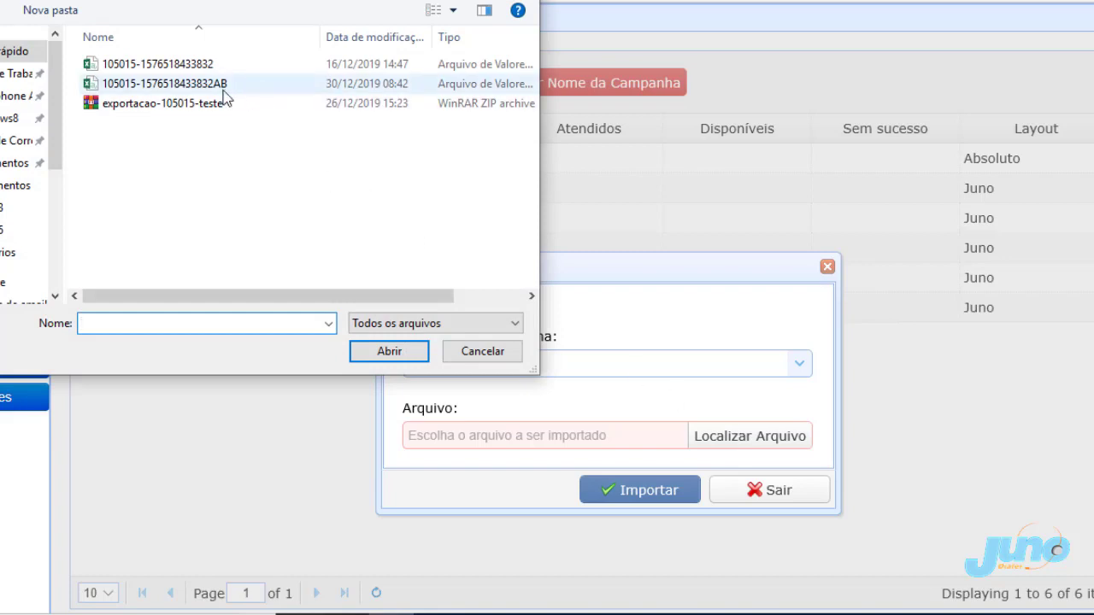
double_click(216, 85)
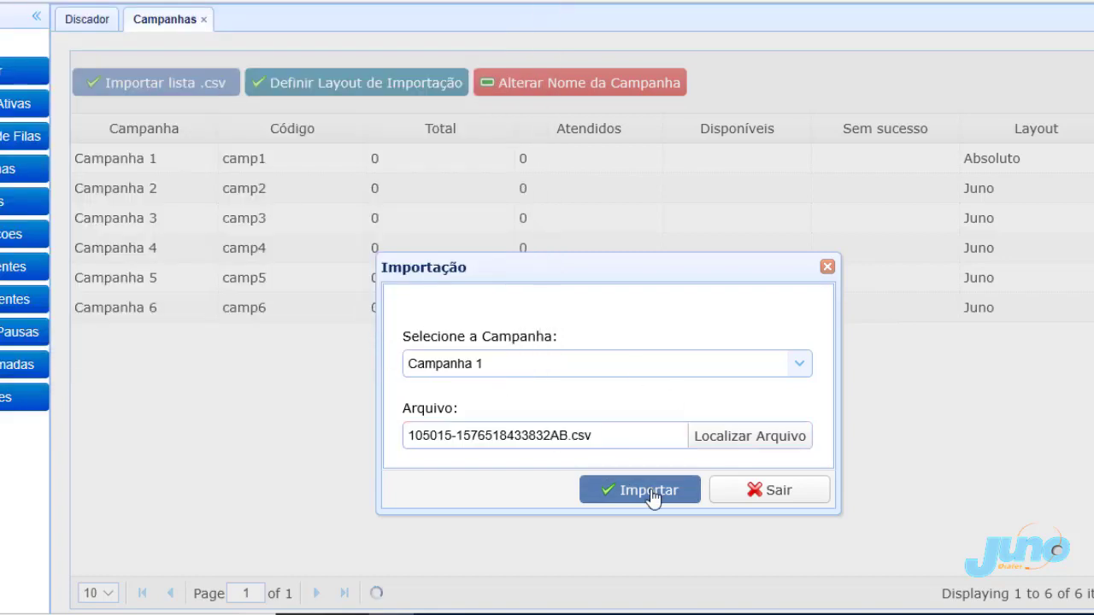
left_click(650, 491)
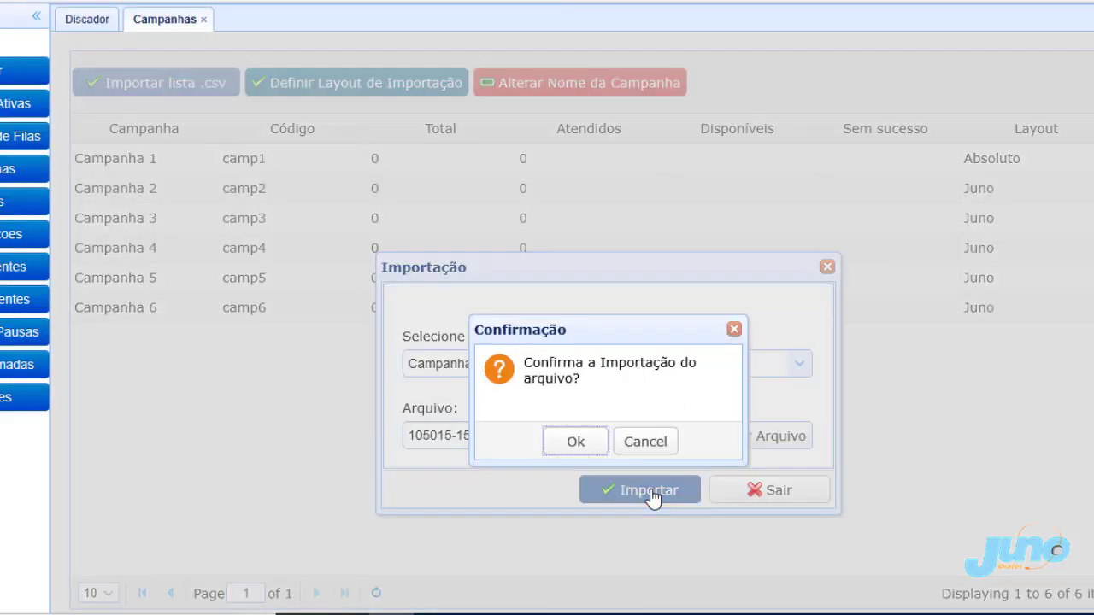
left_click(586, 452)
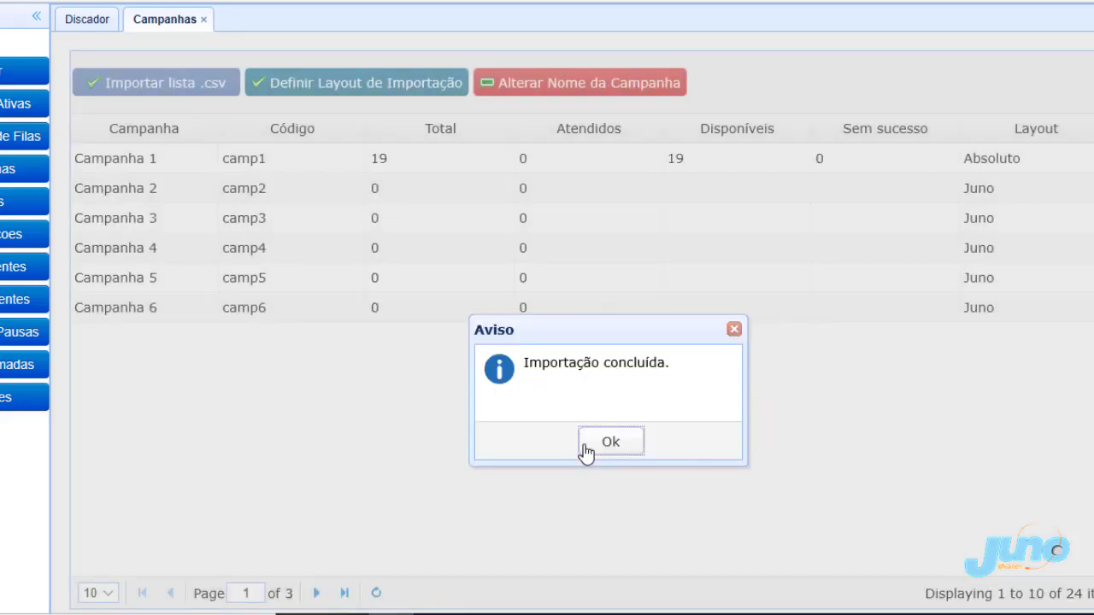
left_click(596, 451)
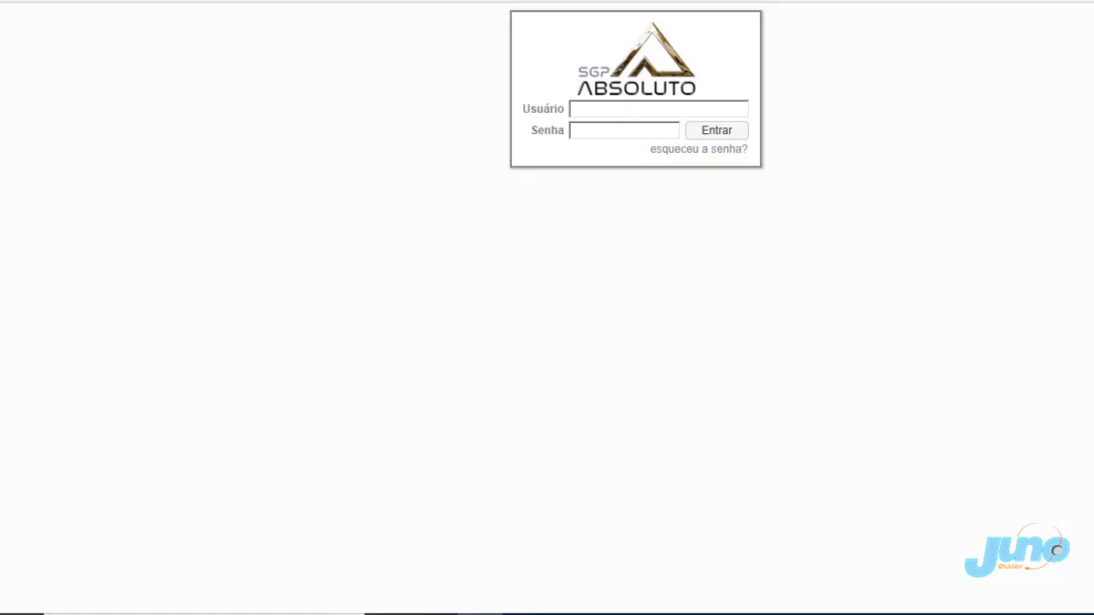
Log in to SGP Absoluto using the autofilled administrator user and password.
left_click(601, 106)
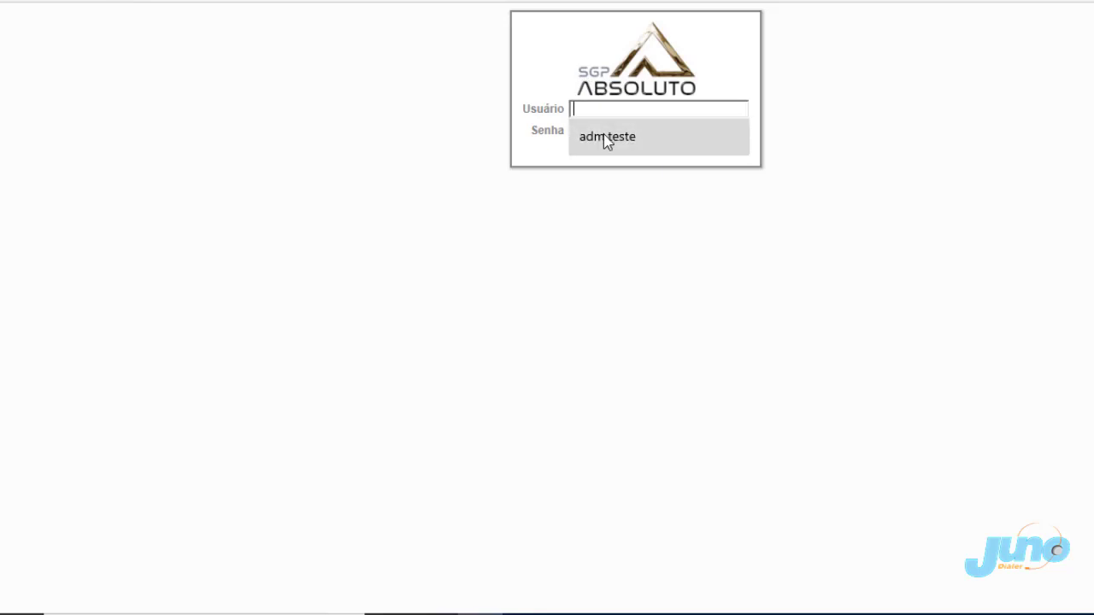
left_click(606, 137)
left_click(731, 135)
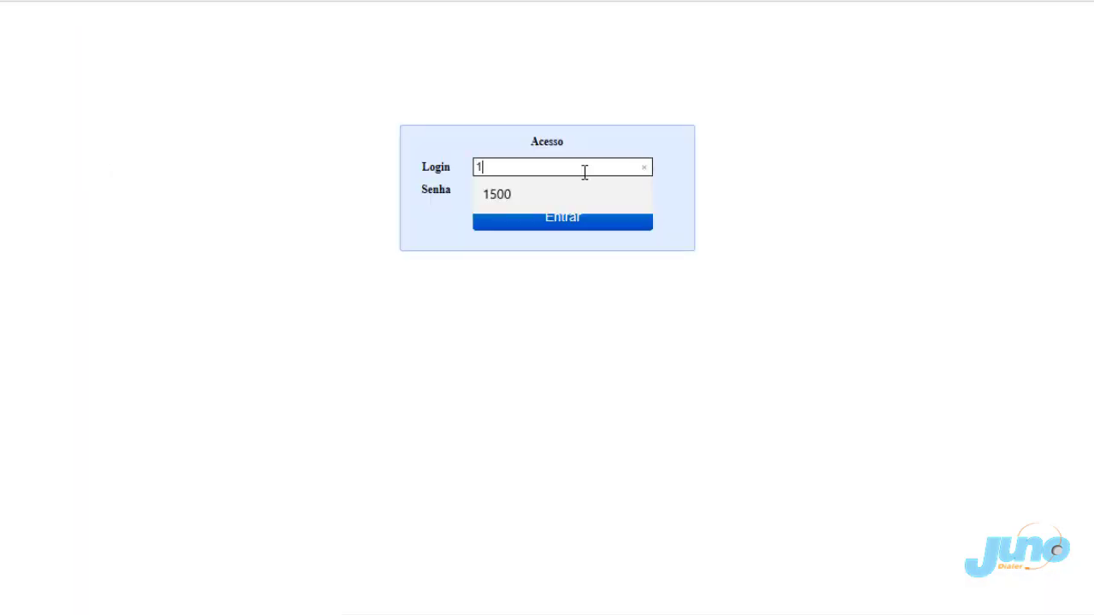
Log agent 1500 into the Juno Dialer operator panel.
type("500")
key("Tab")
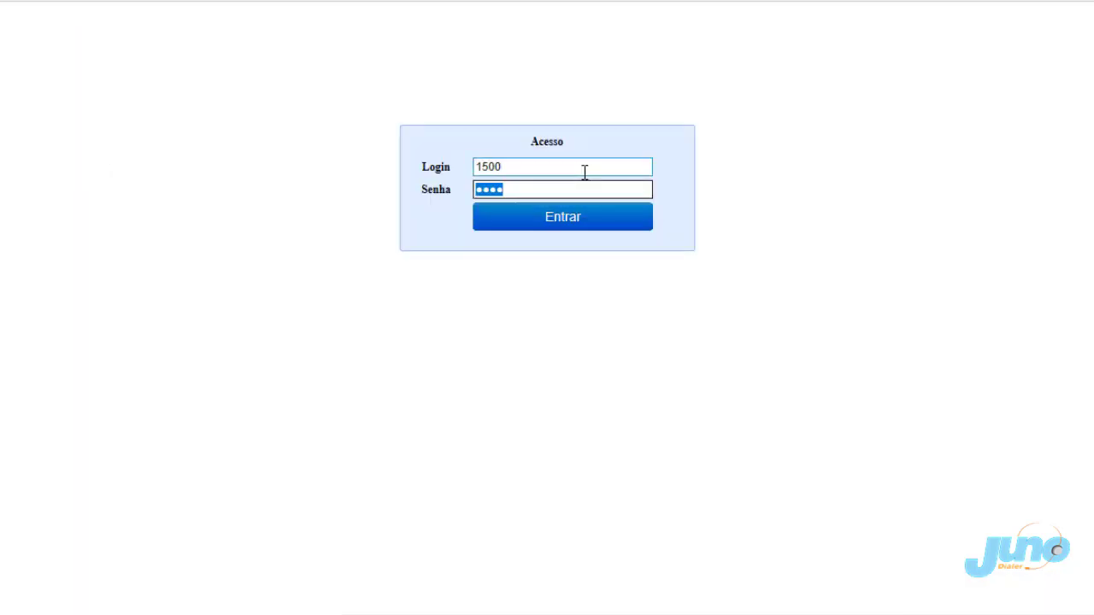
left_click(570, 221)
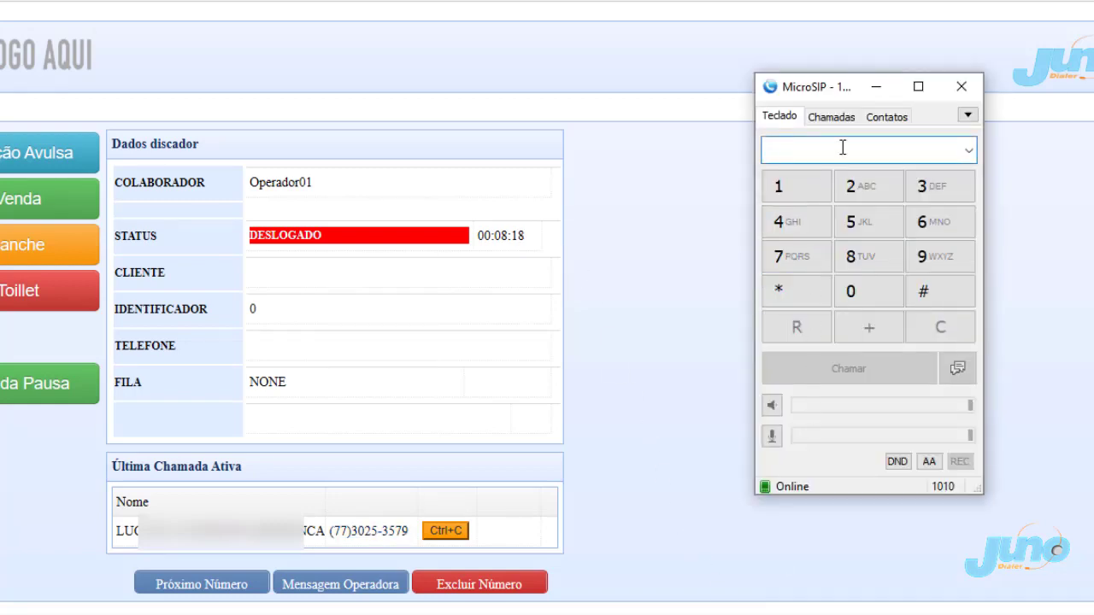
In MicroSIP, call 061500 and key 1500# once the call connects.
left_click(842, 151)
type("061500")
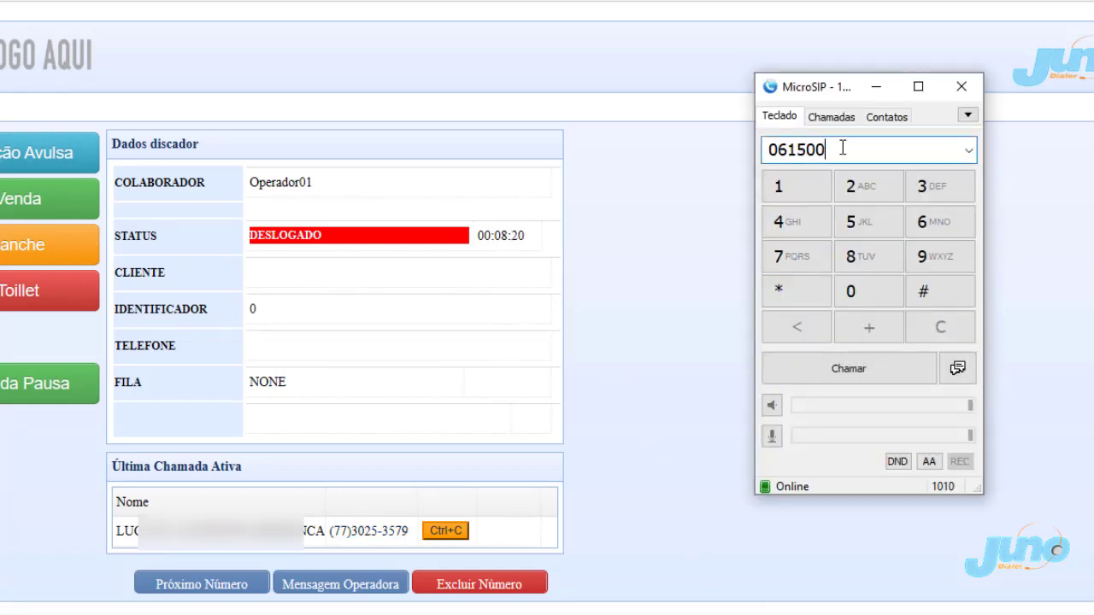
key("Return")
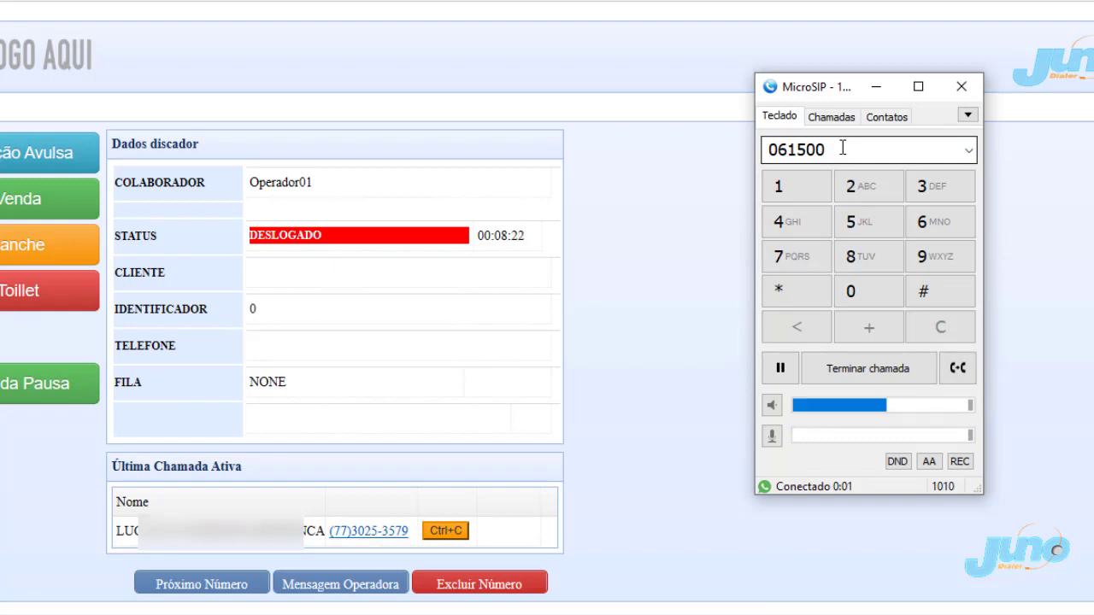
type("1500")
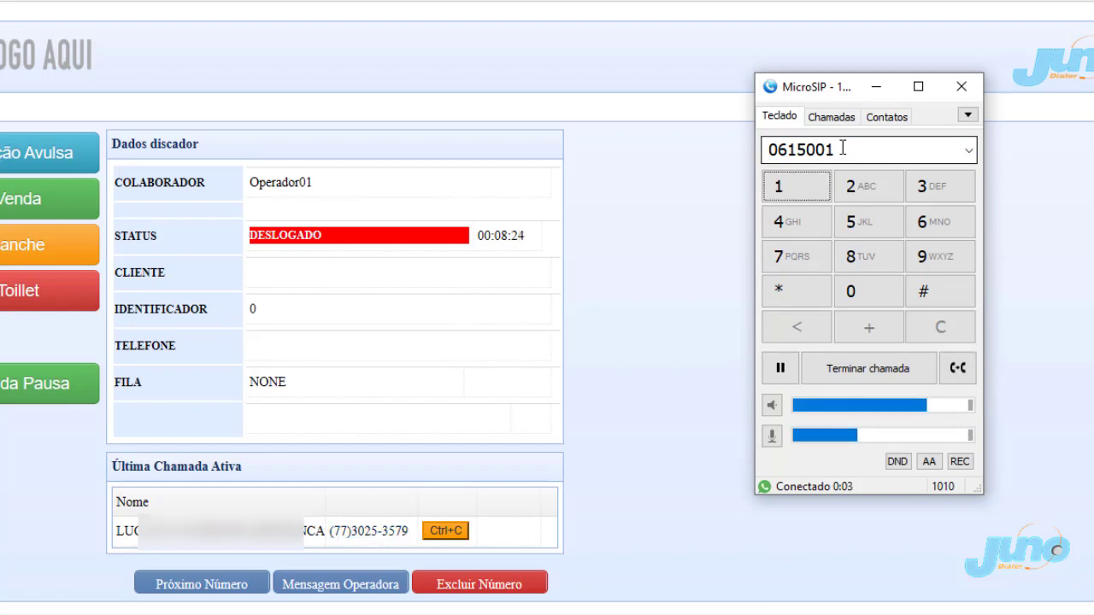
type("#")
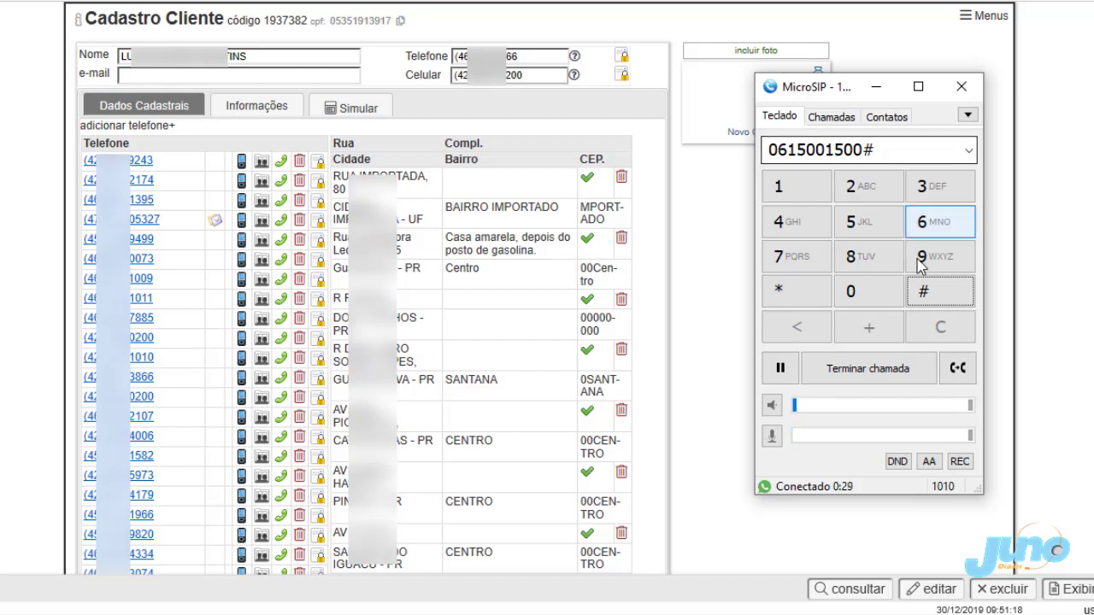
Send a star tone in the MicroSIP call and bring the softphone back into view.
left_click(784, 300)
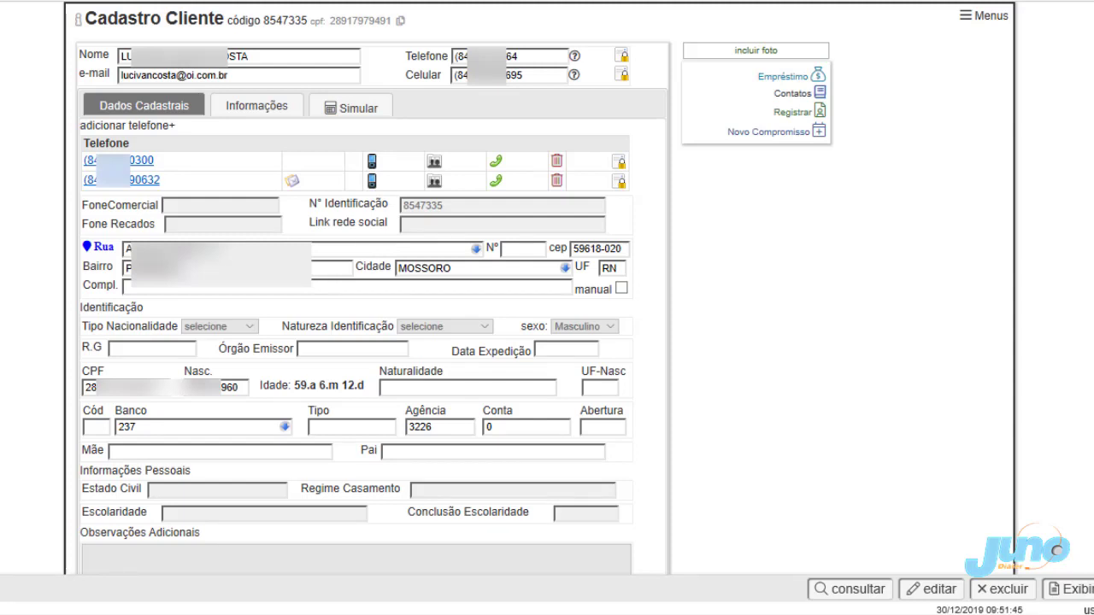
left_click(798, 295)
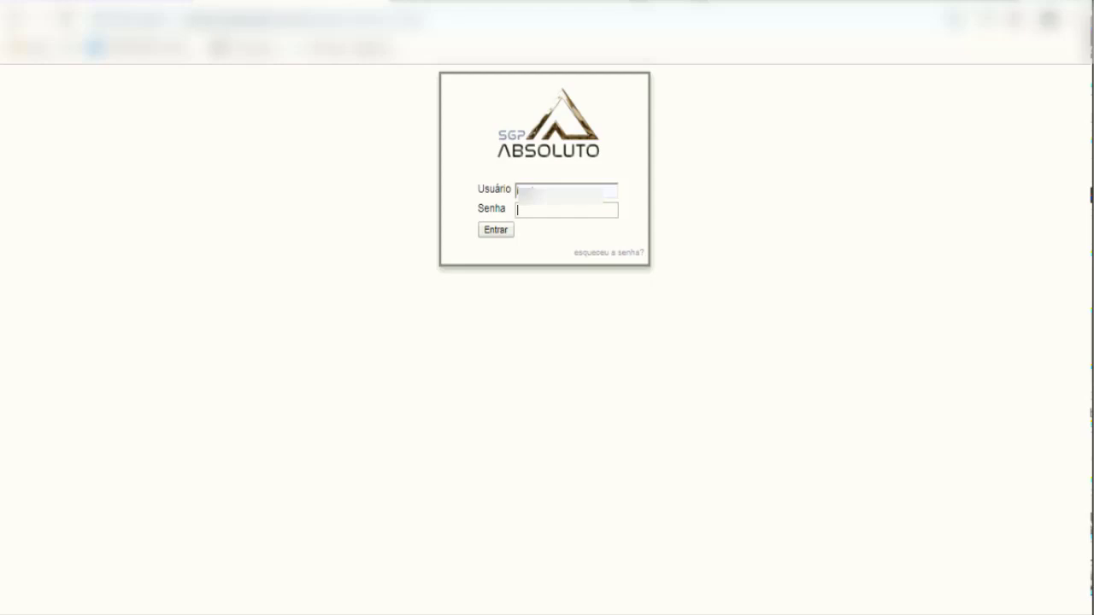
Enter the SGP Absoluto password, correcting a typo, and submit the login.
type("•••••••")
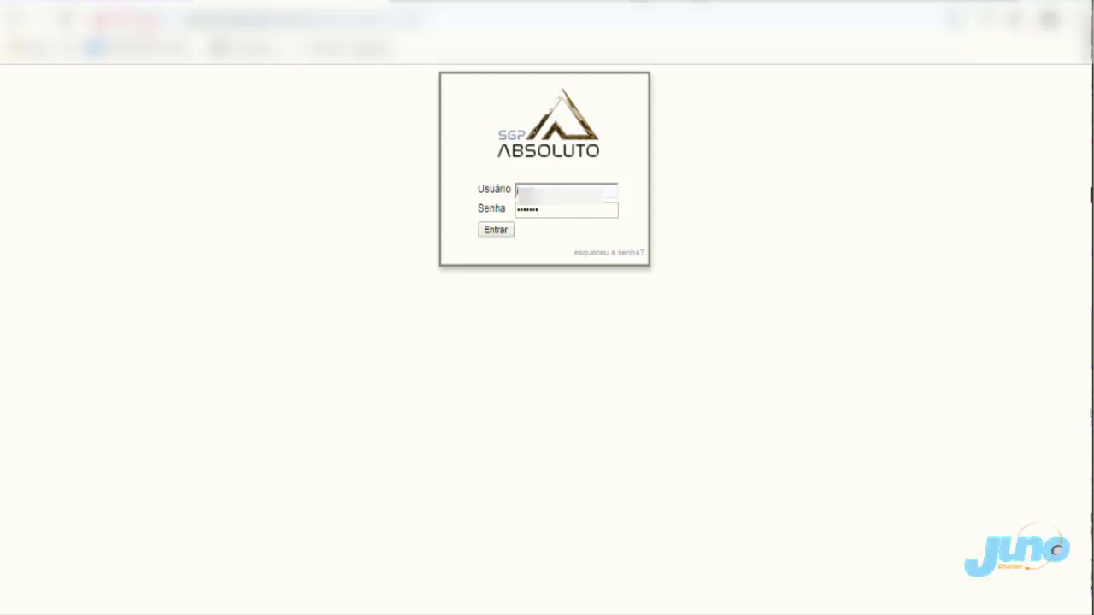
key("BackSpace")
key("BackSpace")
key("BackSpace")
key("BackSpace")
key("BackSpace")
key("BackSpace")
key("BackSpace")
type("••••••")
key("Return")
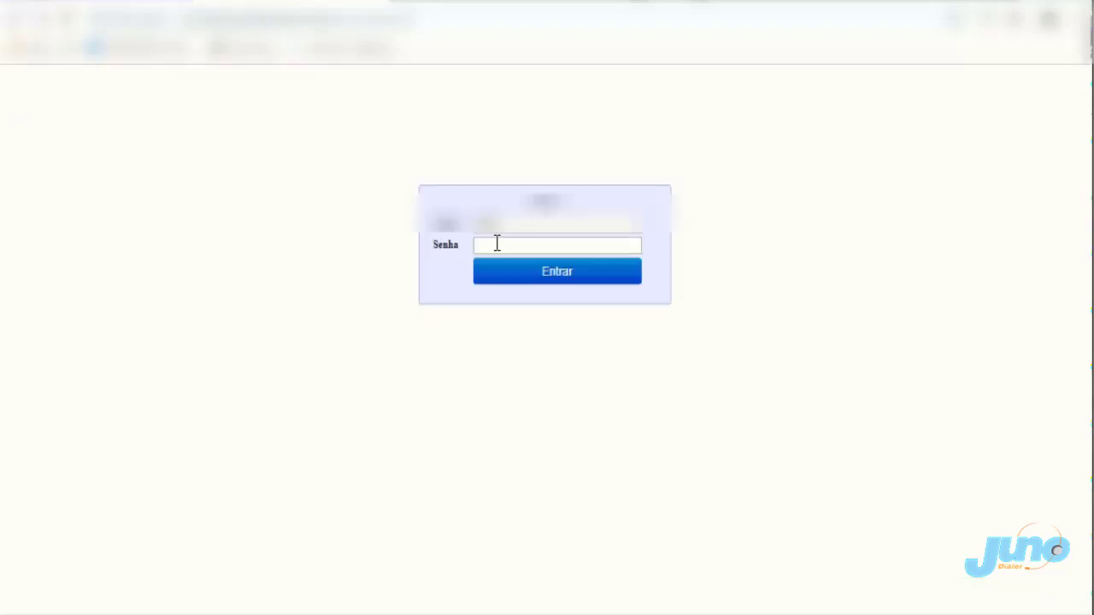
Log agent 1500 into the Juno Dialer operator panel.
left_click(496, 244)
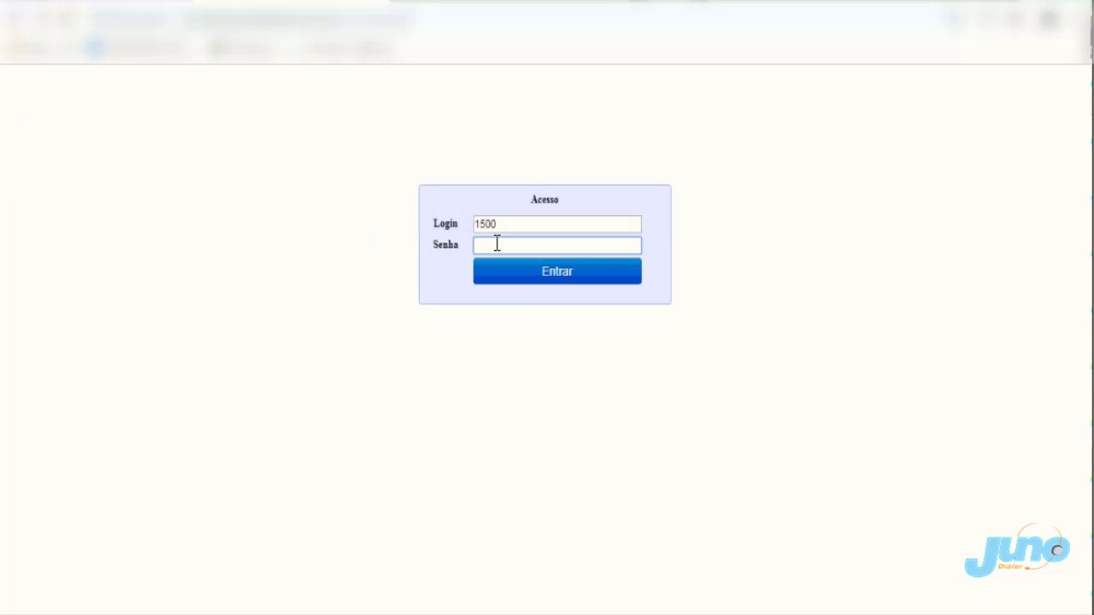
type("1500")
left_click(510, 276)
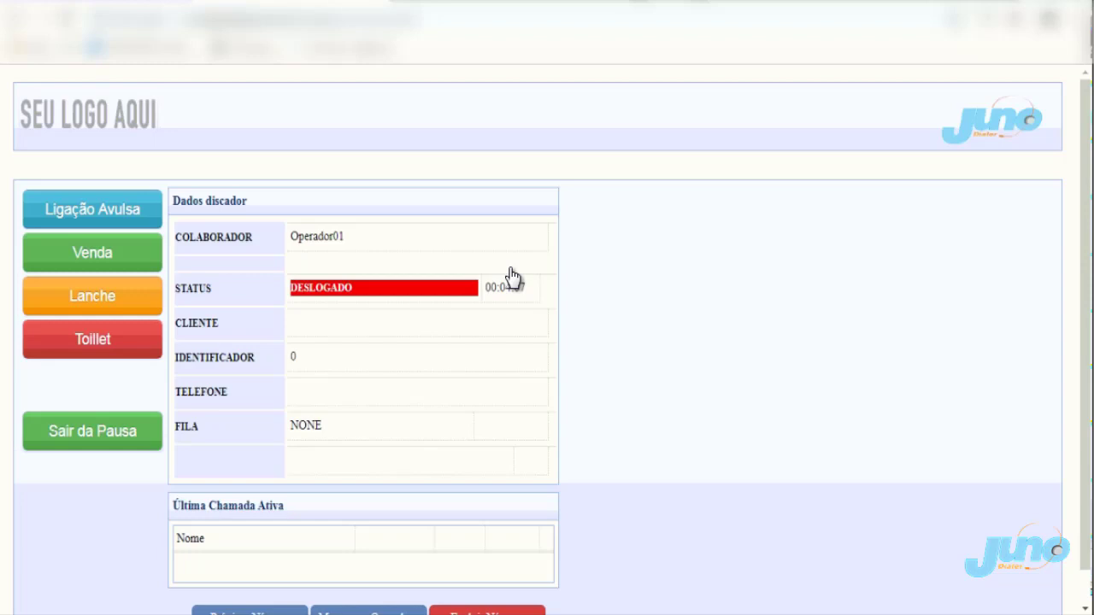
left_click(479, 614)
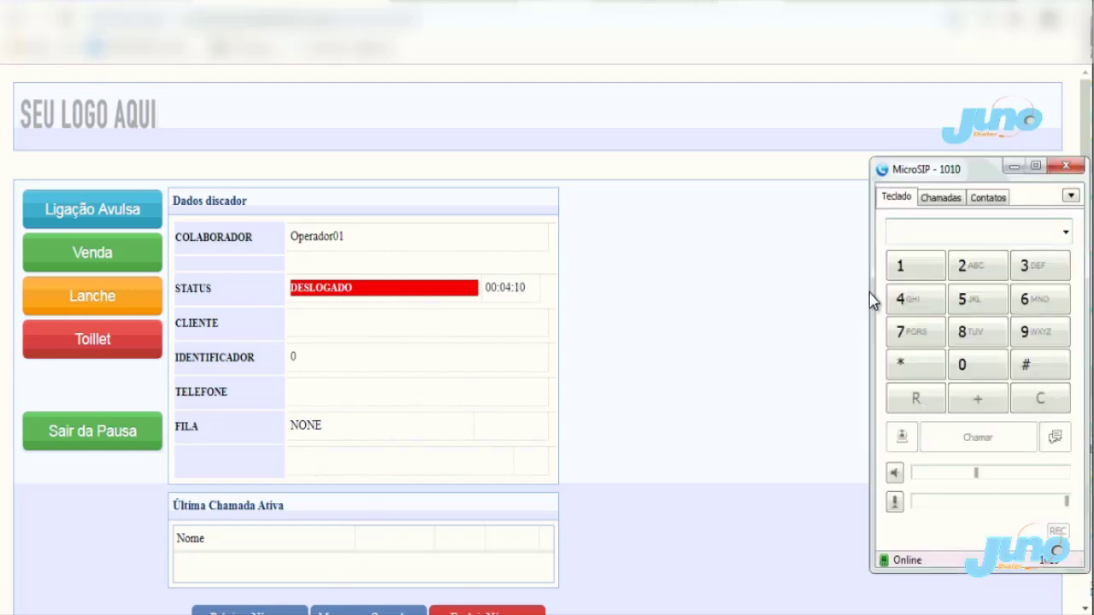
left_click(916, 234)
type("06")
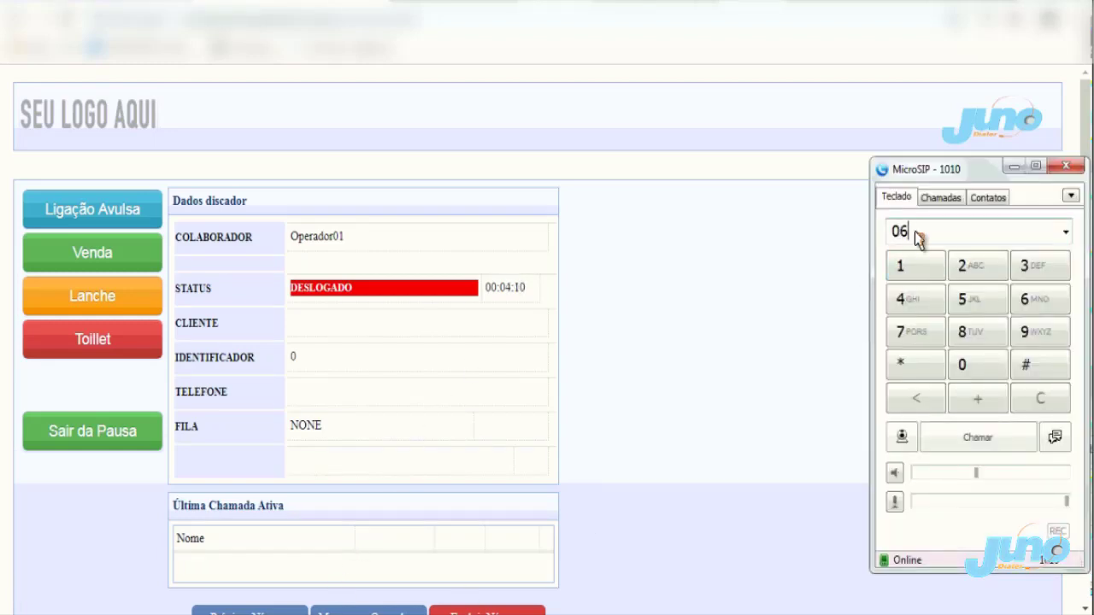
type("1500")
key("Return")
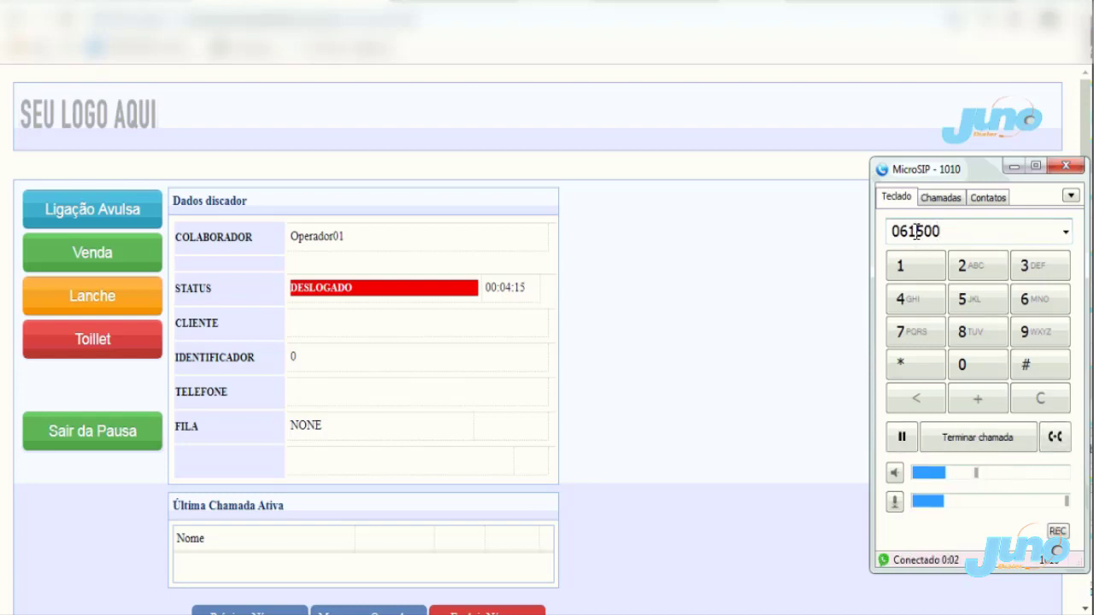
type("1500")
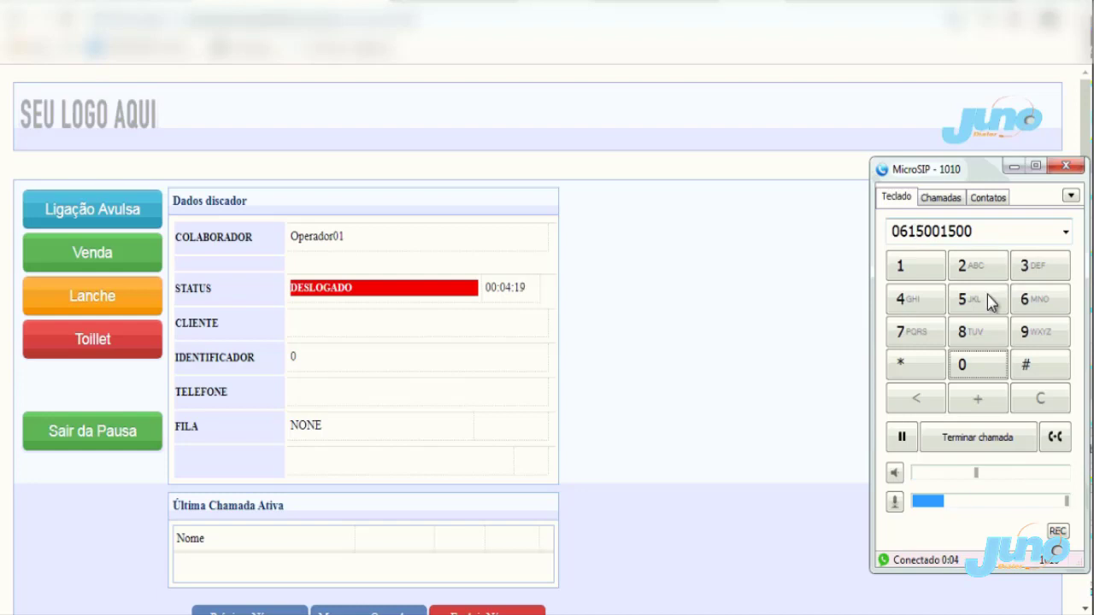
left_click(1041, 373)
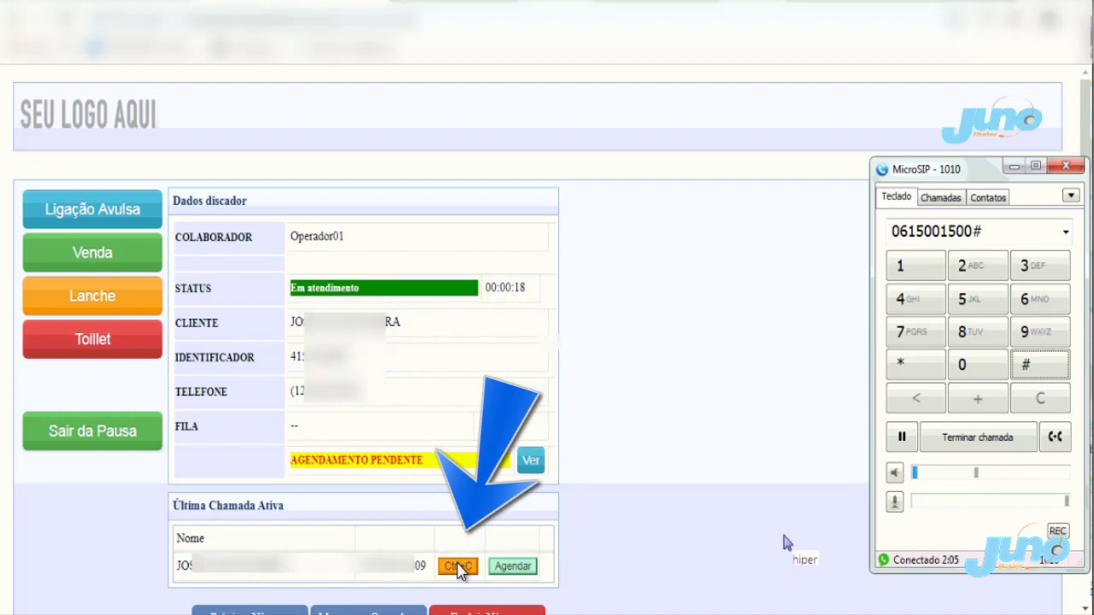
left_click(457, 566)
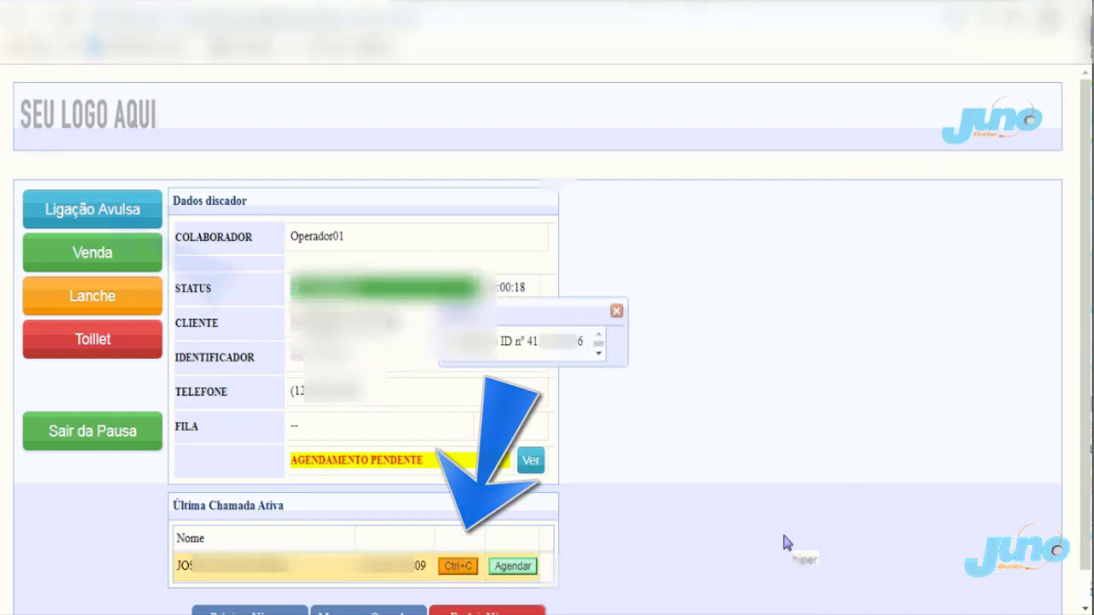